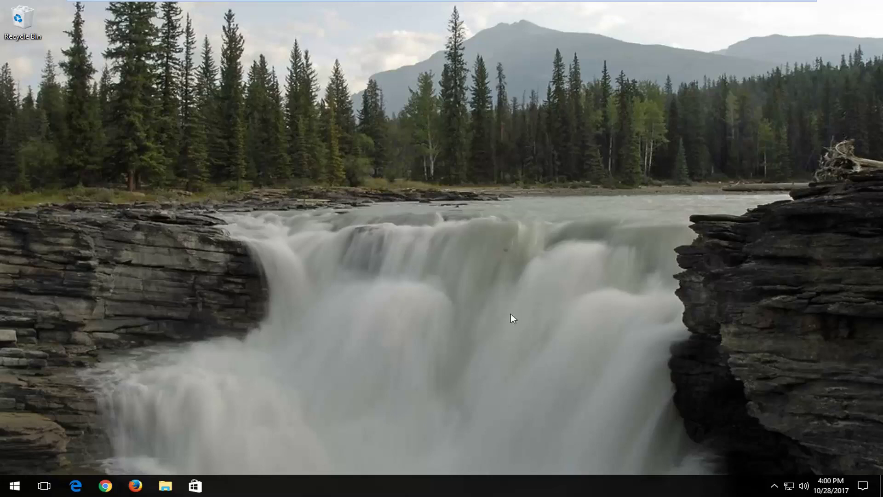
Step: Launch System Configuration from a Start search for msconfig and show its Startup page
left_click(14, 486)
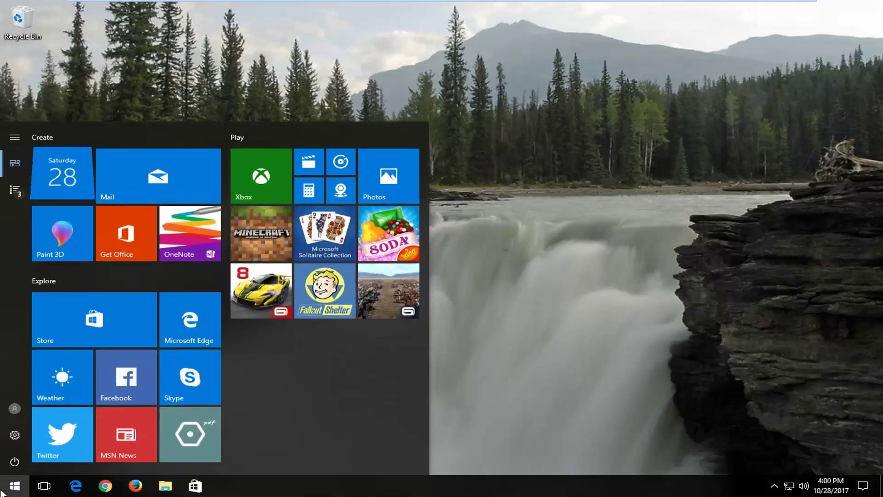
type("msconfig")
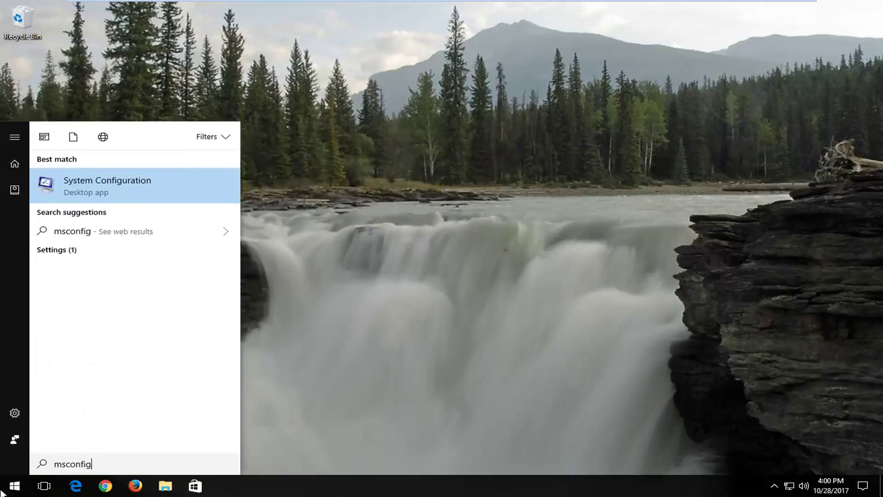
left_click(81, 194)
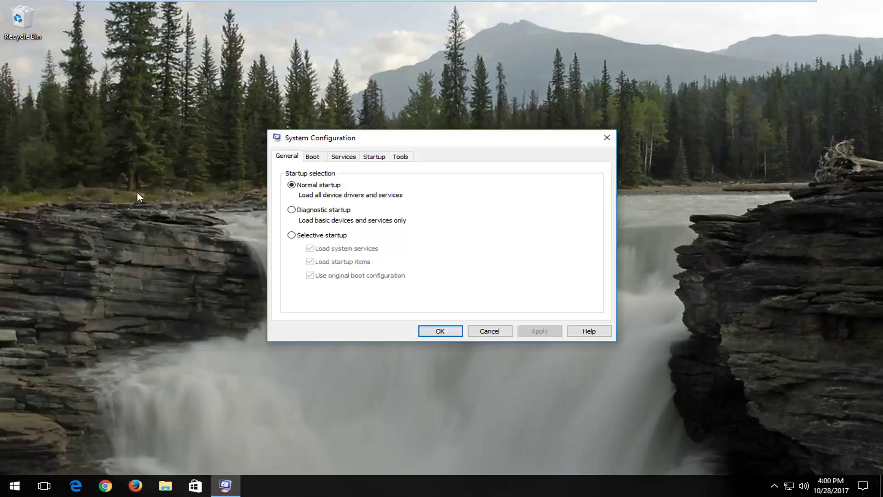
left_click(376, 157)
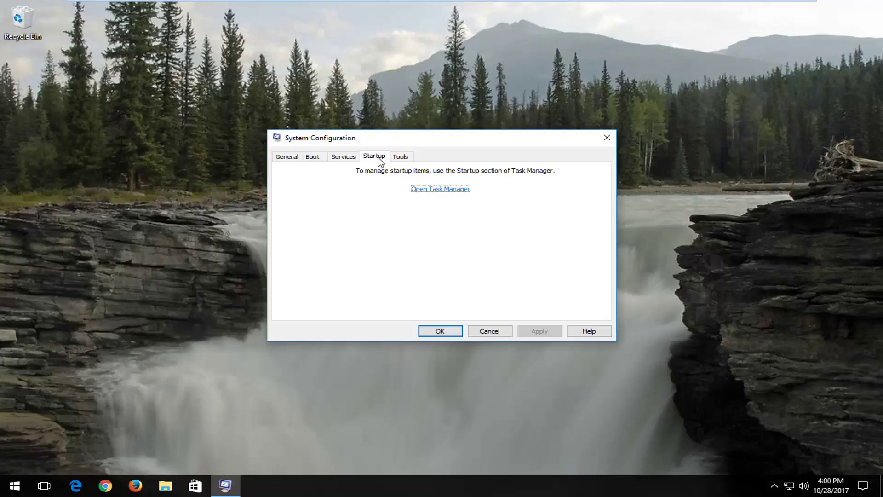
Step: Bring up Task Manager's startup apps list and select Microsoft OneDrive
left_click(440, 189)
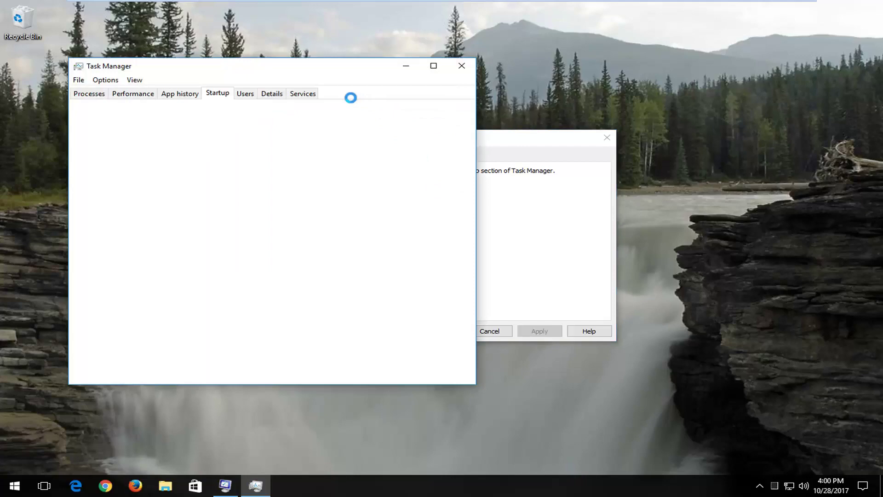
left_click_drag(310, 71, 448, 72)
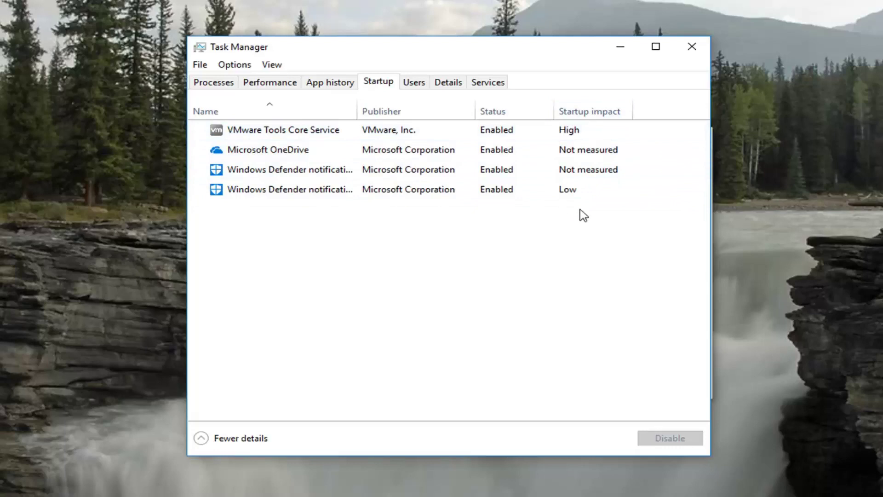
left_click(249, 149)
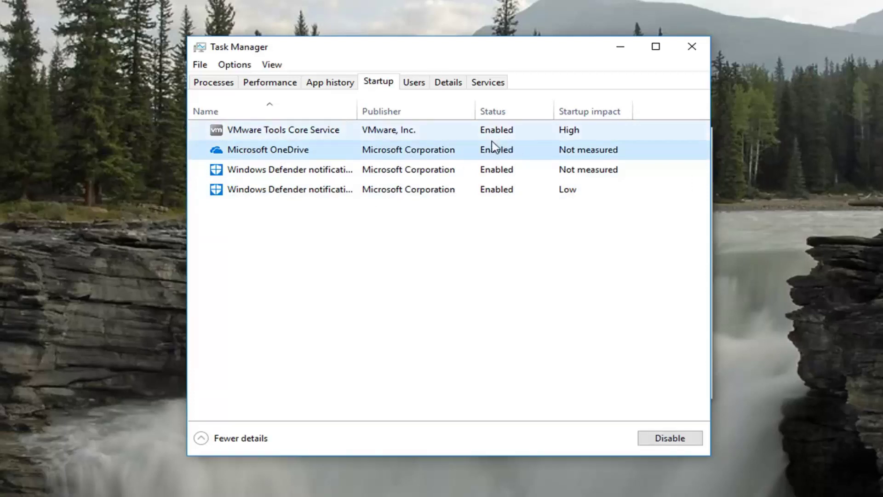
Step: Switch OneDrive's startup status to Disabled, back to Enabled, then close Task Manager
left_click(670, 439)
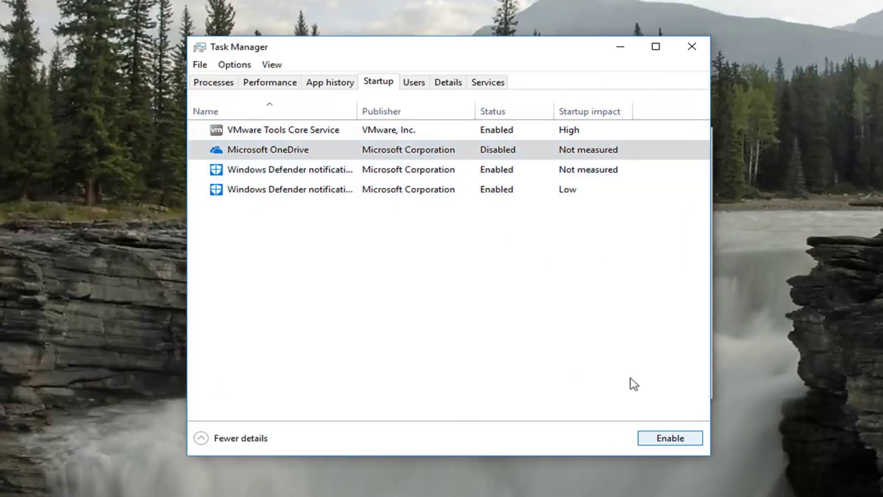
left_click(663, 438)
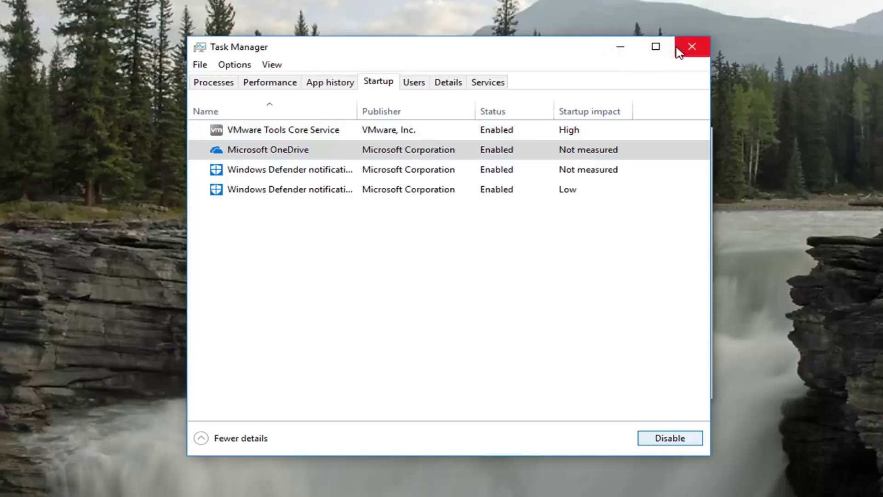
left_click(693, 47)
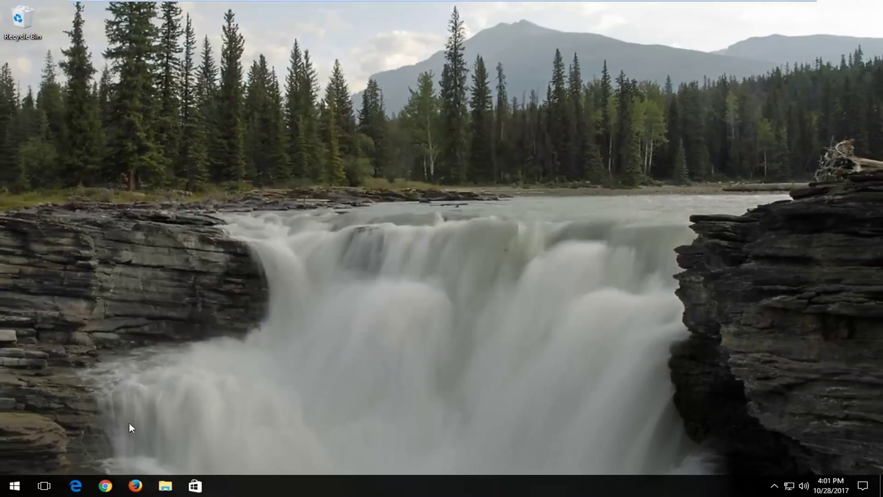
Step: Reach Apps & features via a programs search and expand App Installer's options
left_click(15, 486)
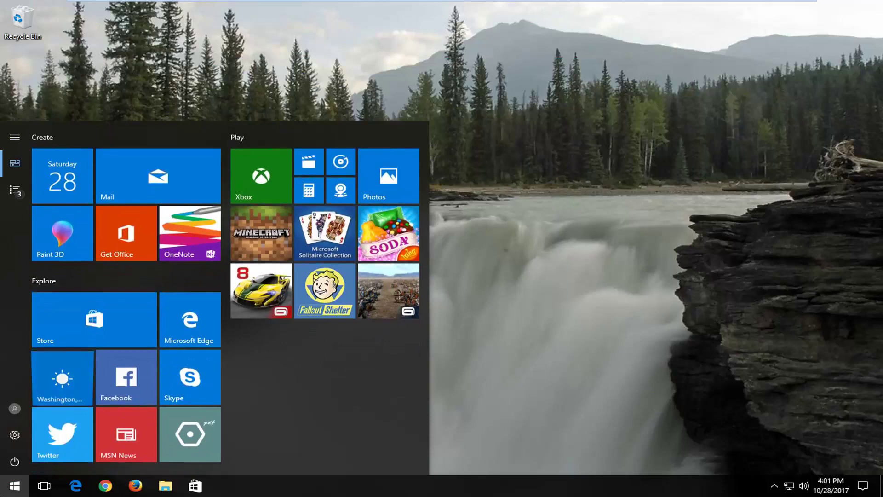
type("programs")
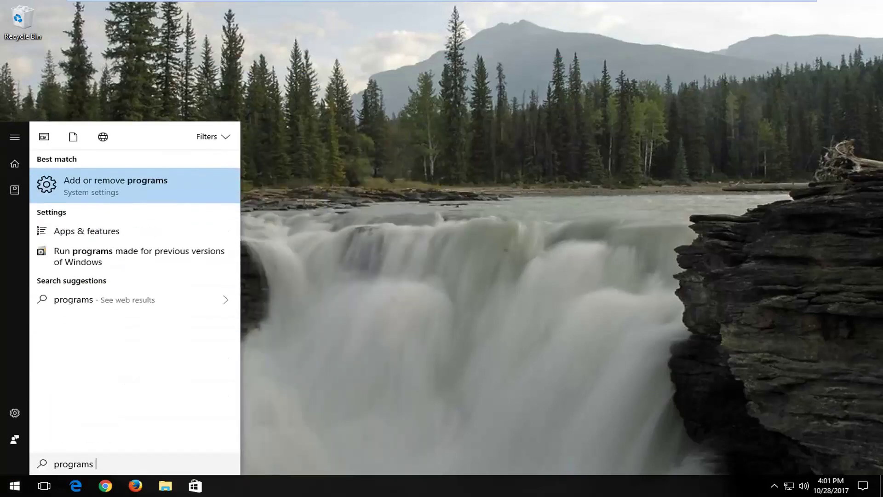
left_click(97, 184)
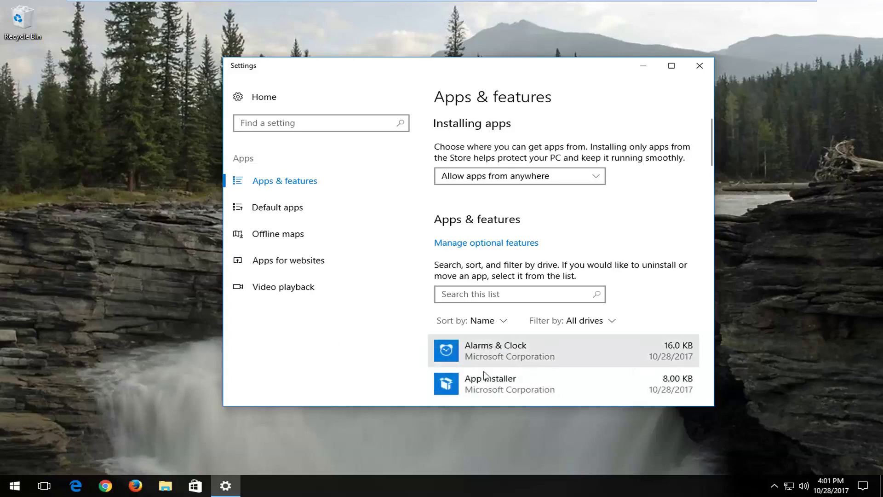
scroll(515, 353, "down", 2)
scroll(514, 311, "down", 2)
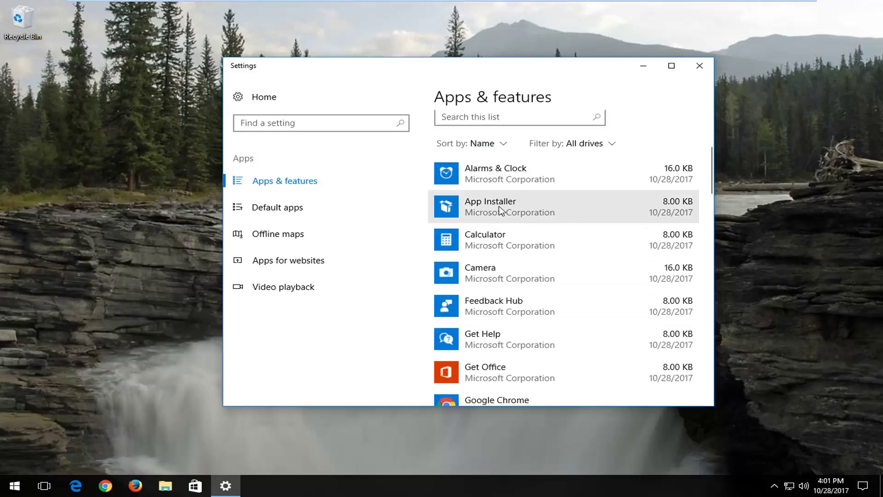
left_click(485, 215)
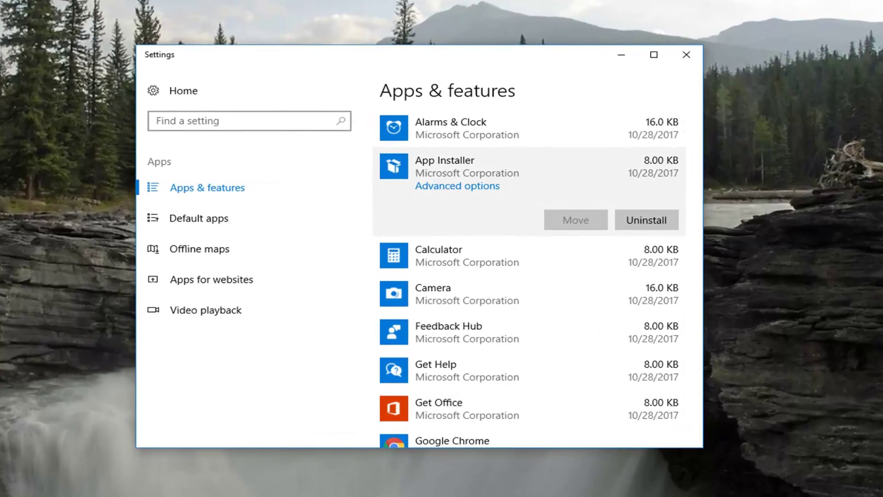
Step: Check the hidden notification area icons while keeping the Settings window in view
left_click(773, 496)
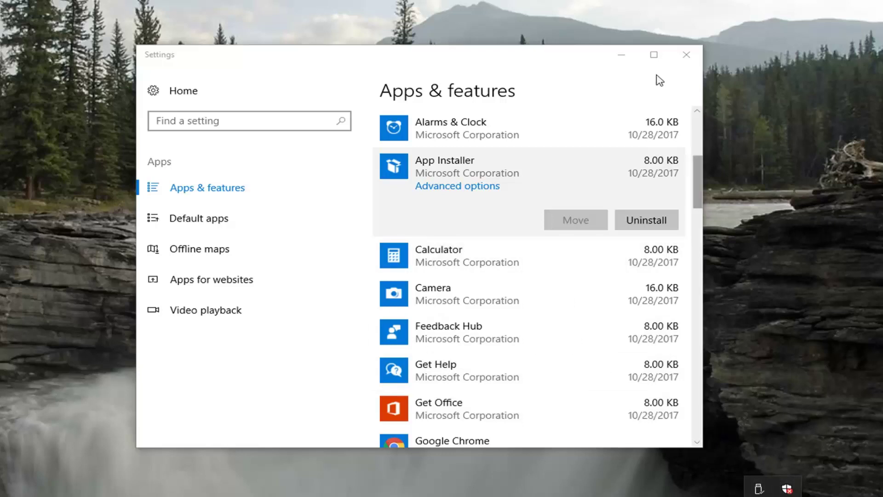
left_click_drag(504, 56, 505, 29)
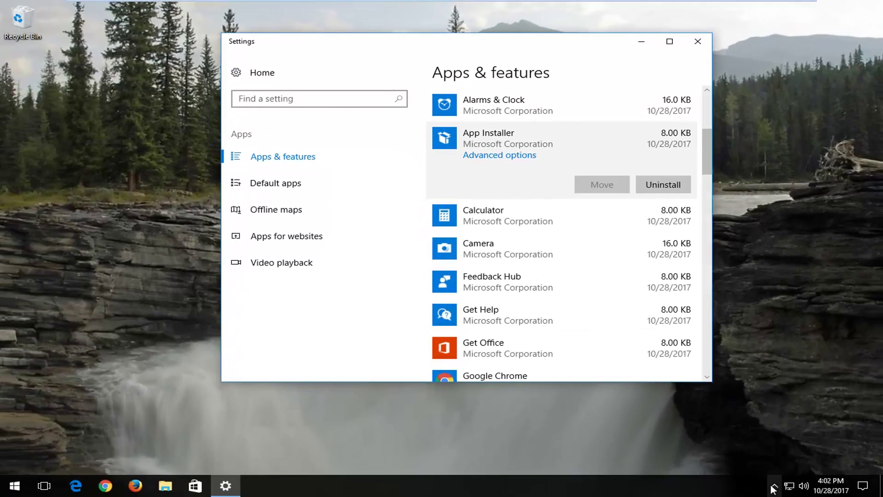
left_click(774, 487)
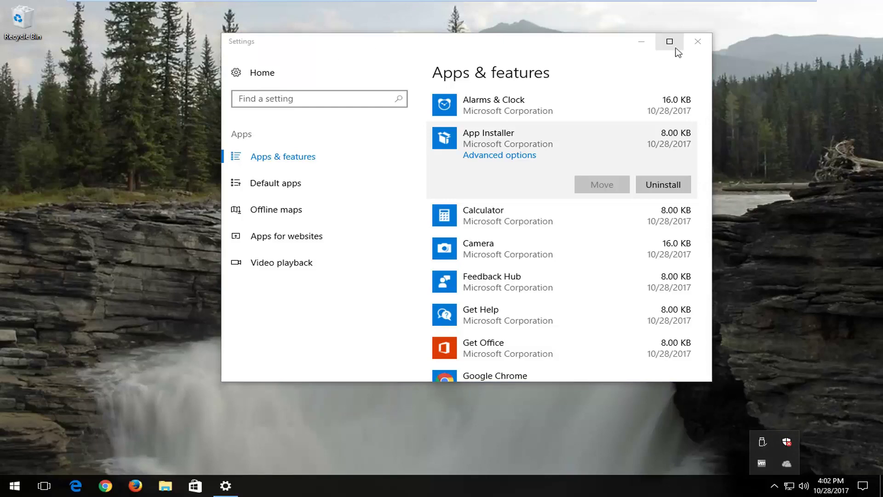
Step: Close Apps & features and reach the Power & sleep page via a power options search
left_click(698, 41)
left_click(14, 486)
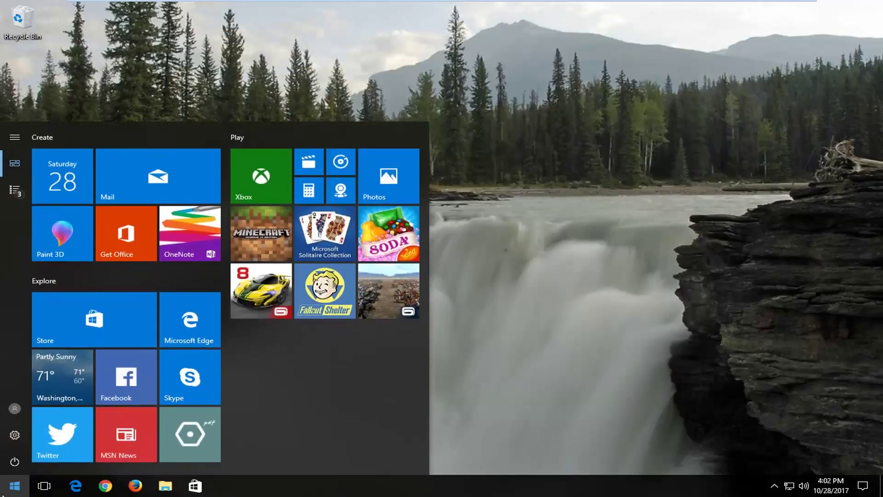
type("power opti")
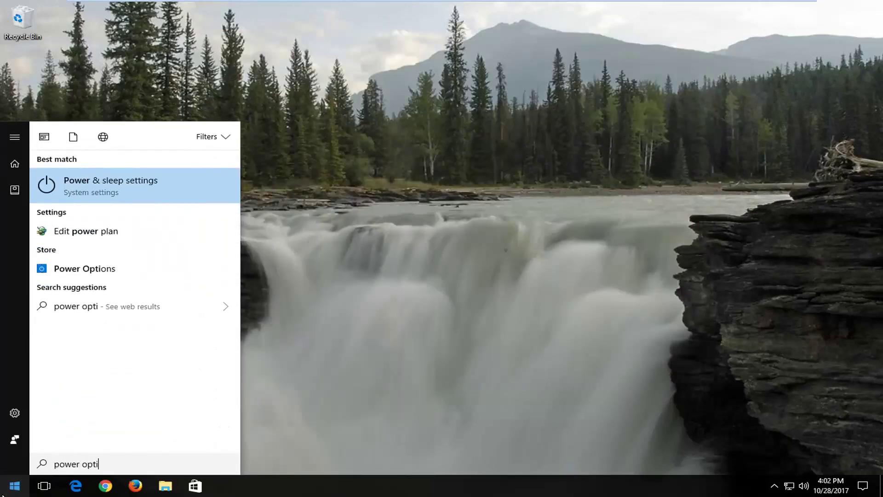
type("ons")
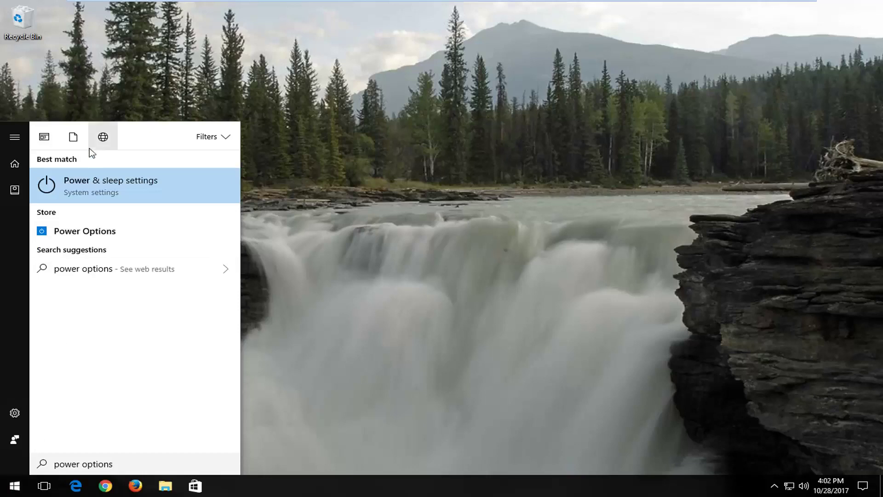
left_click(88, 188)
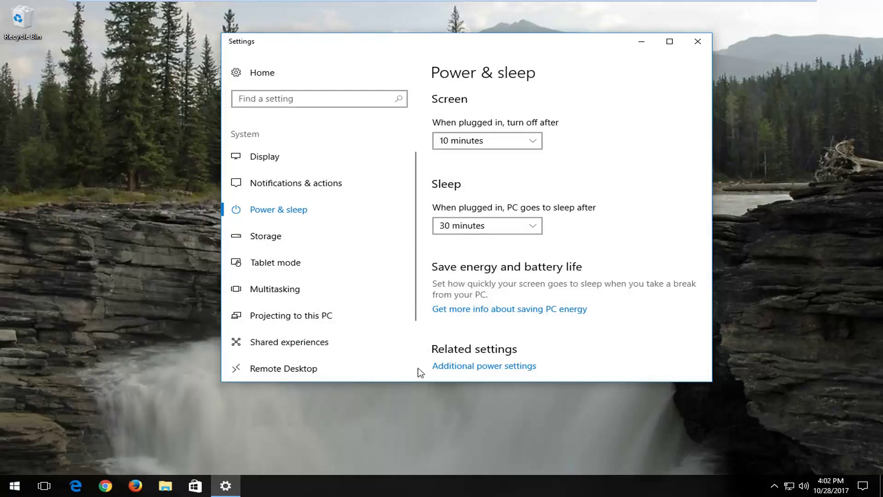
Step: In Control Panel Power Options, reveal additional plans, select High performance and close the window
left_click(485, 367)
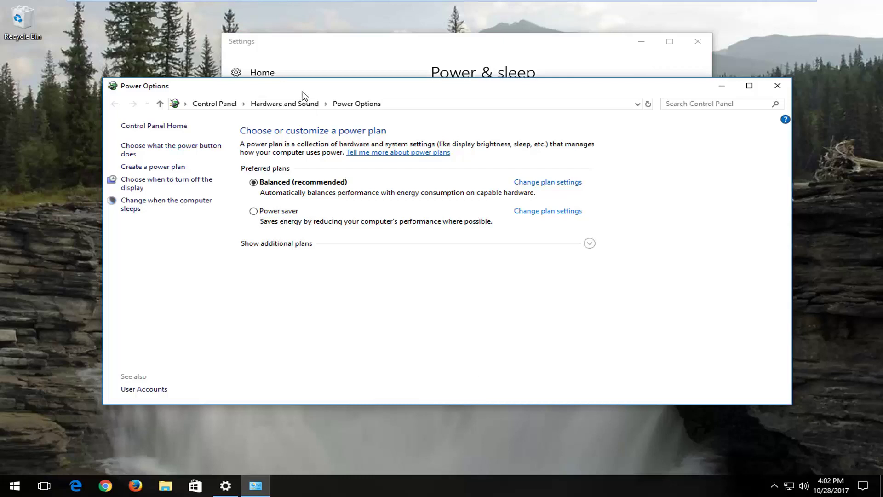
left_click_drag(304, 93, 305, 58)
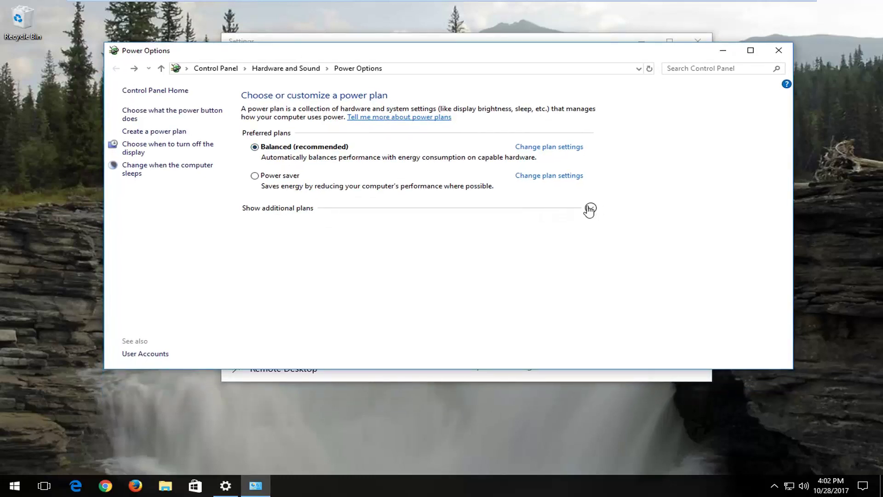
left_click(590, 209)
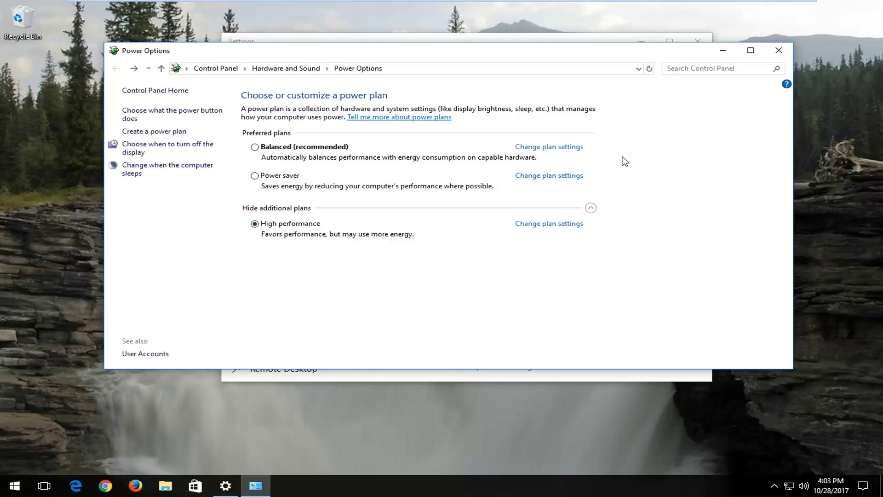
left_click(780, 50)
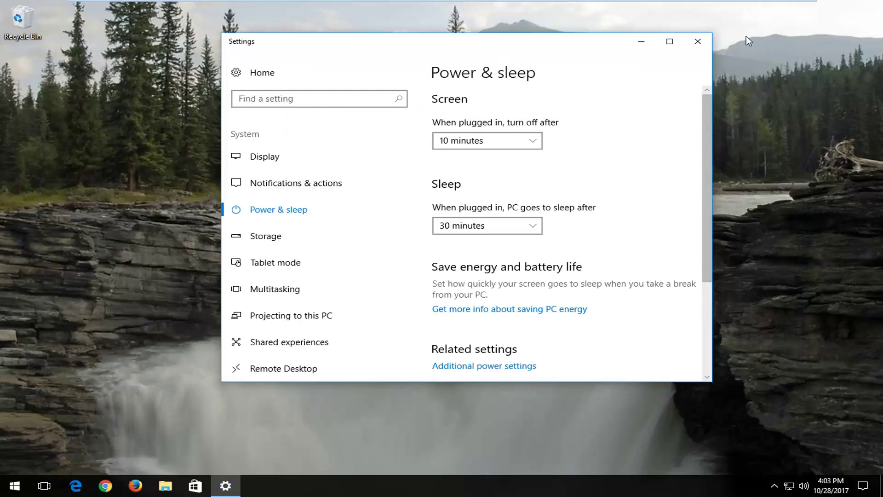
Step: Close the Settings window, leaving the empty desktop
left_click(697, 41)
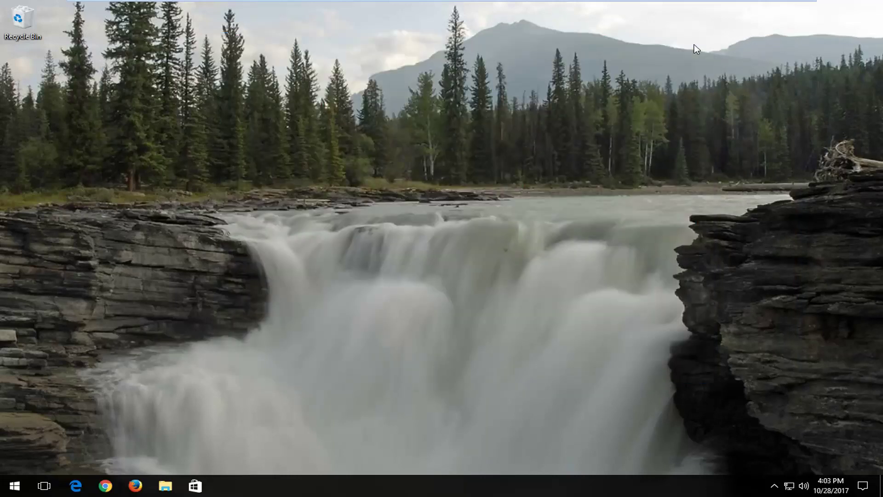